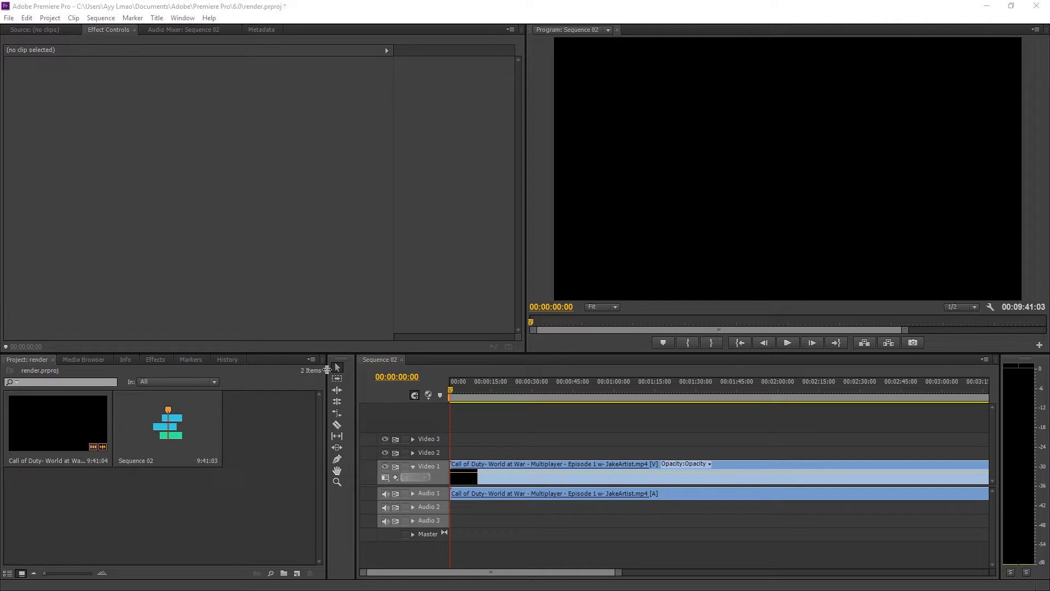
Scrub the gameplay sequence to about 00:02:55:12 and open Project Settings
click(431, 374)
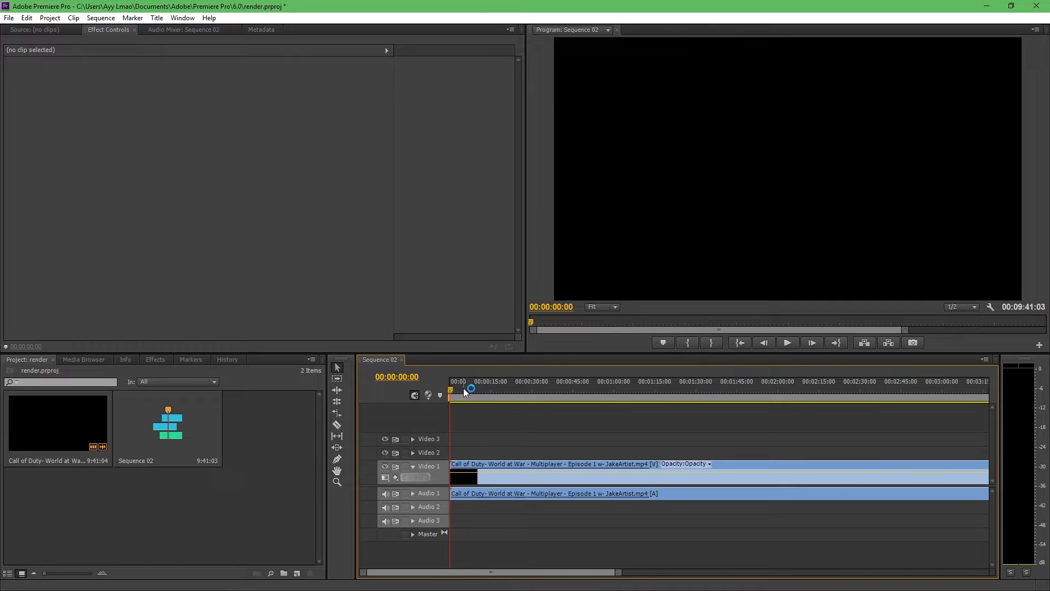
drag(448, 387, 898, 420)
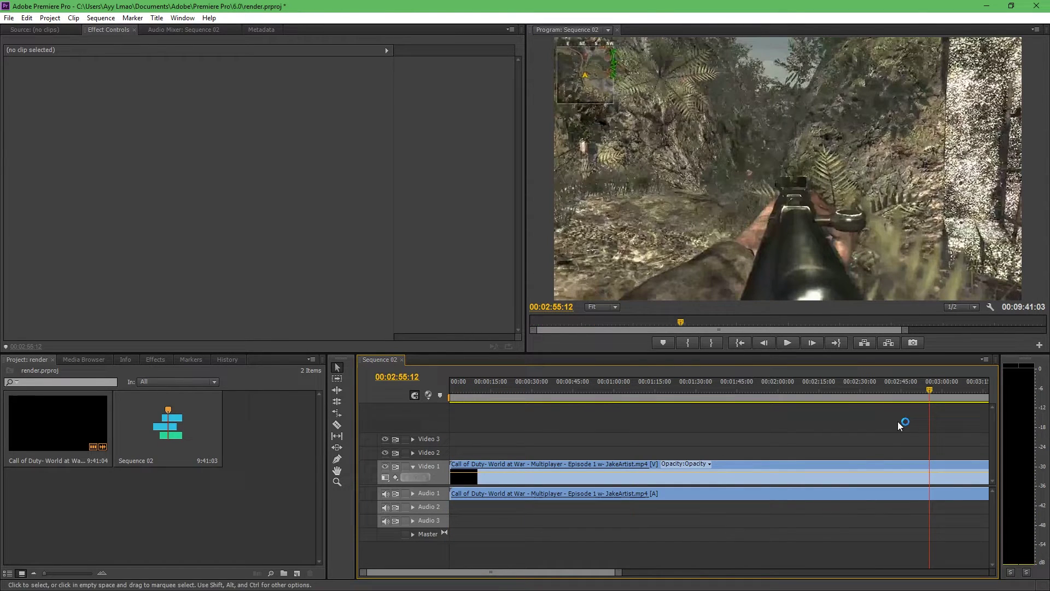
mouse_move(526, 572)
mouse_down()
mouse_move(711, 583)
mouse_move(527, 572)
mouse_up()
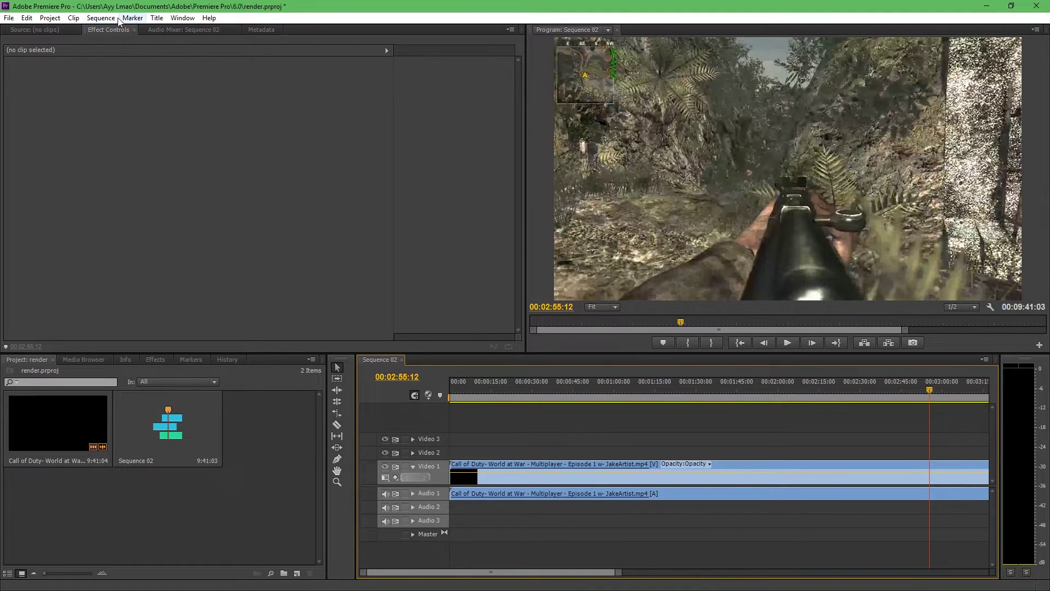
click(52, 18)
click(183, 31)
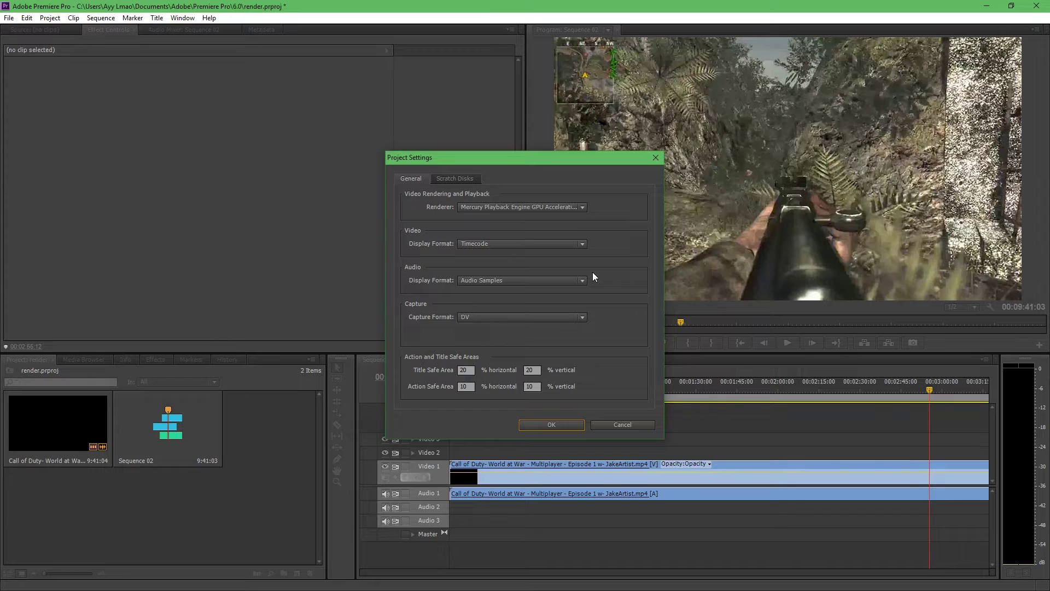
click(563, 211)
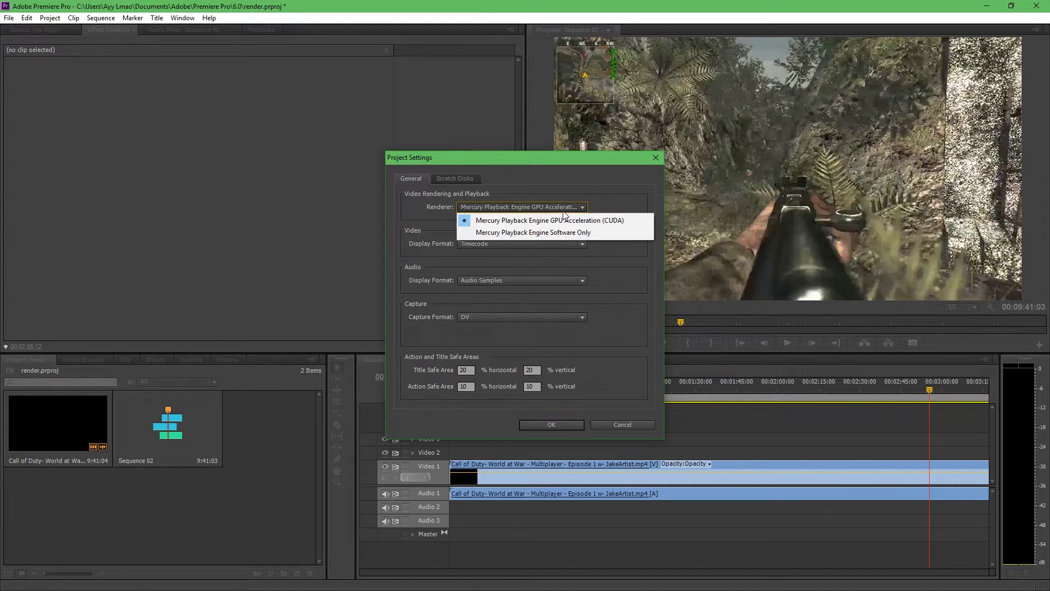
click(607, 220)
click(570, 208)
click(570, 208)
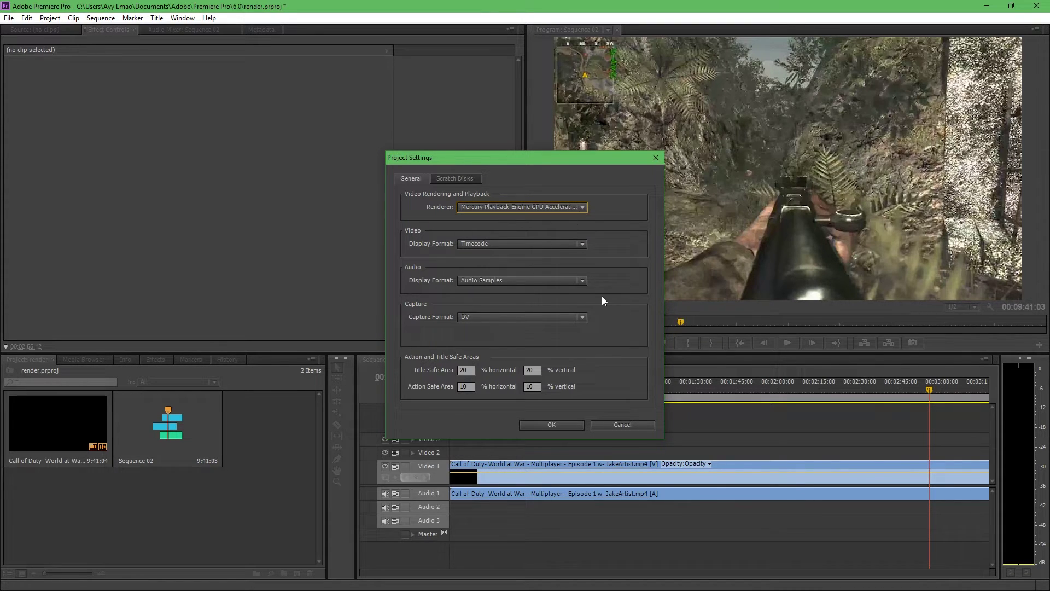
click(558, 208)
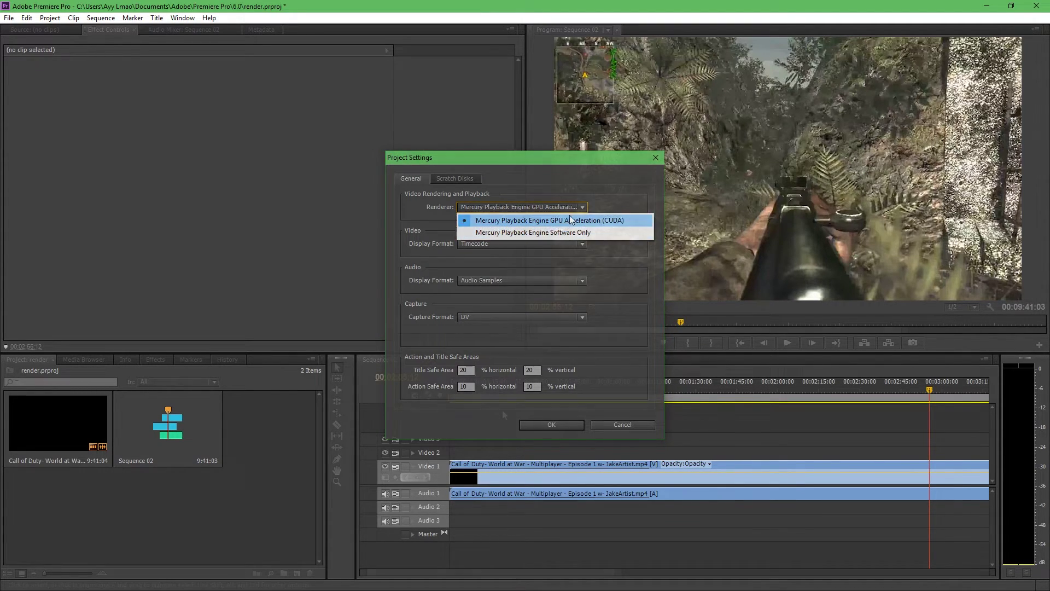
click(570, 220)
click(552, 424)
Set up a media export of Sequence 02 as H.264 with the HD 1080p 29.97 preset
click(9, 18)
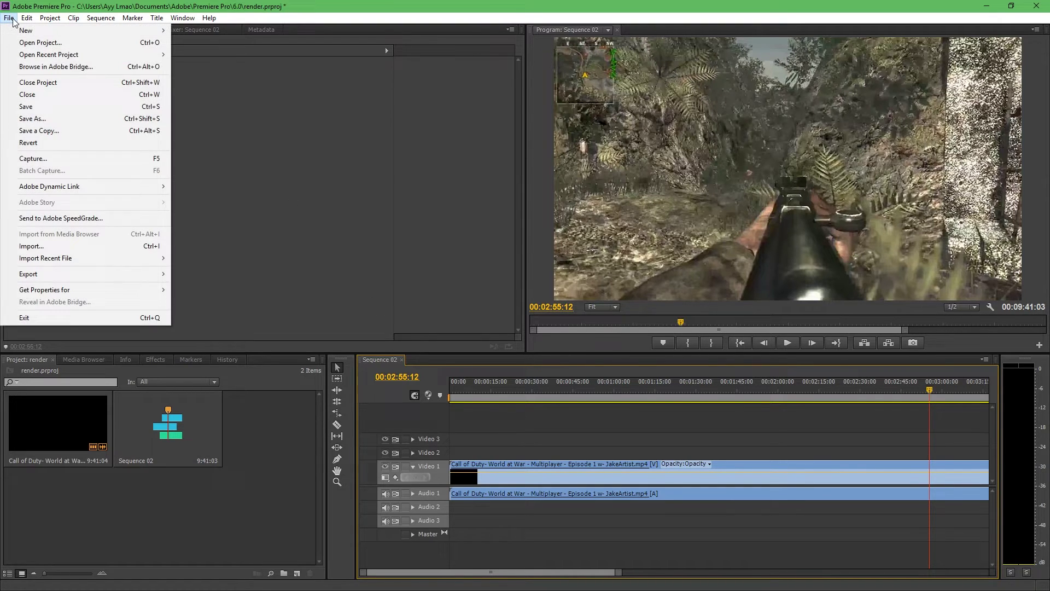
mouse_move(29, 273)
click(194, 275)
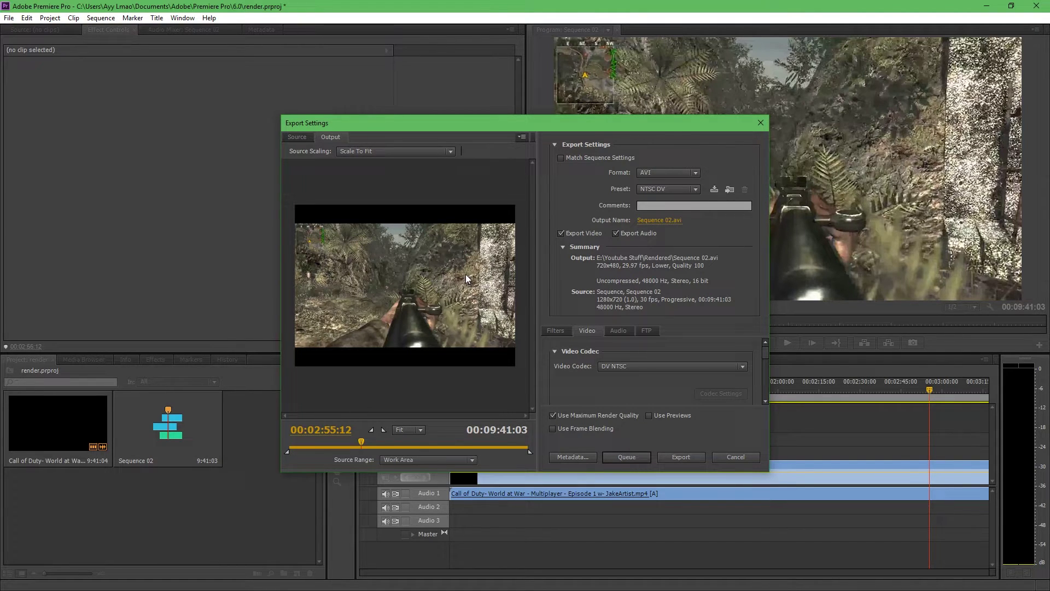
click(672, 174)
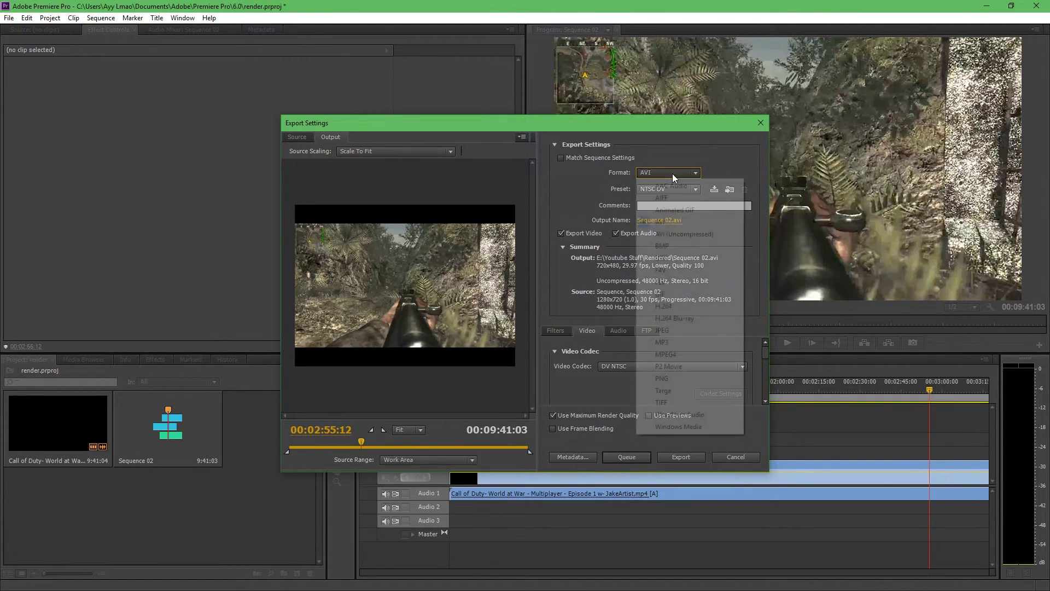
click(667, 305)
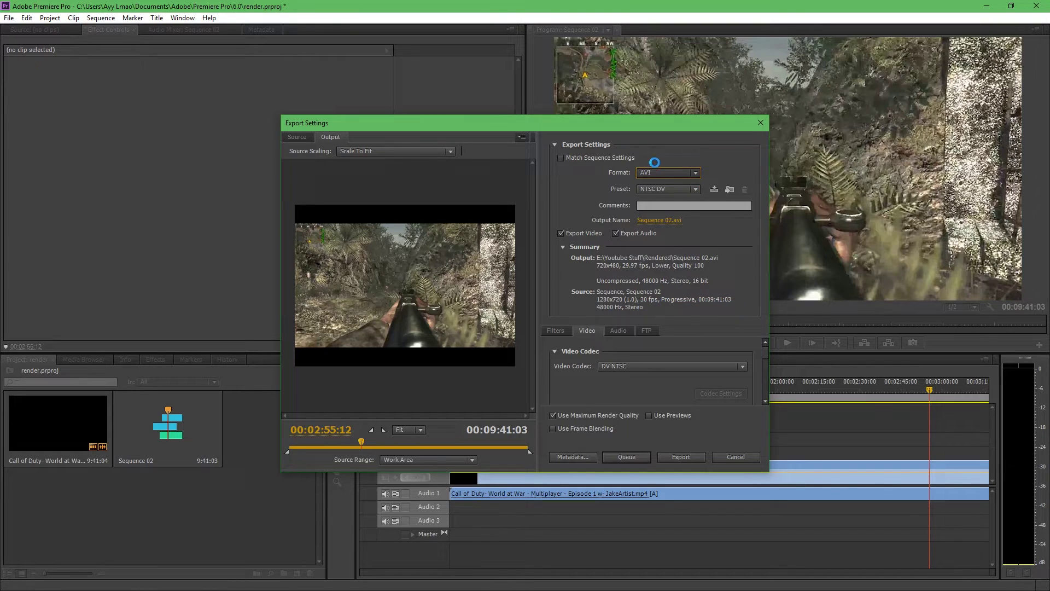
click(674, 189)
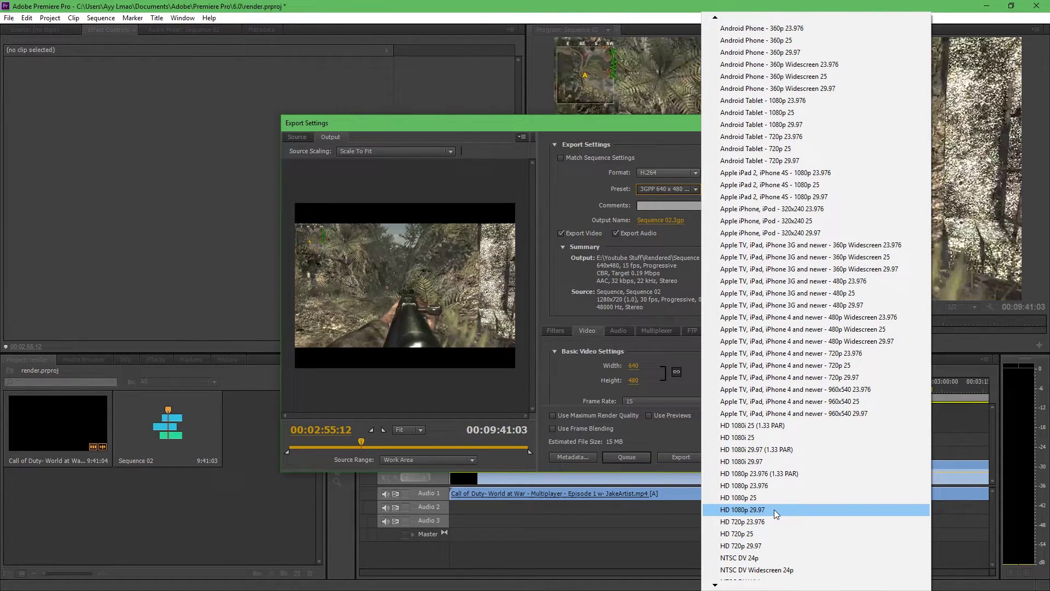
click(773, 509)
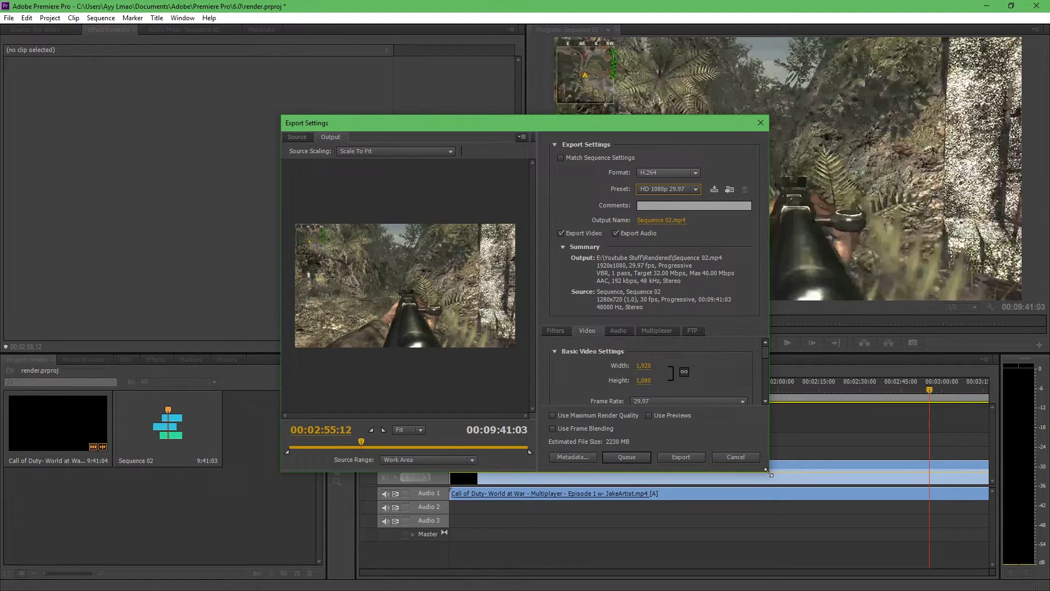
Set export to 60 fps and 40 Mbps, with maximum depth and maximum render quality
drag(769, 471, 868, 539)
click(776, 402)
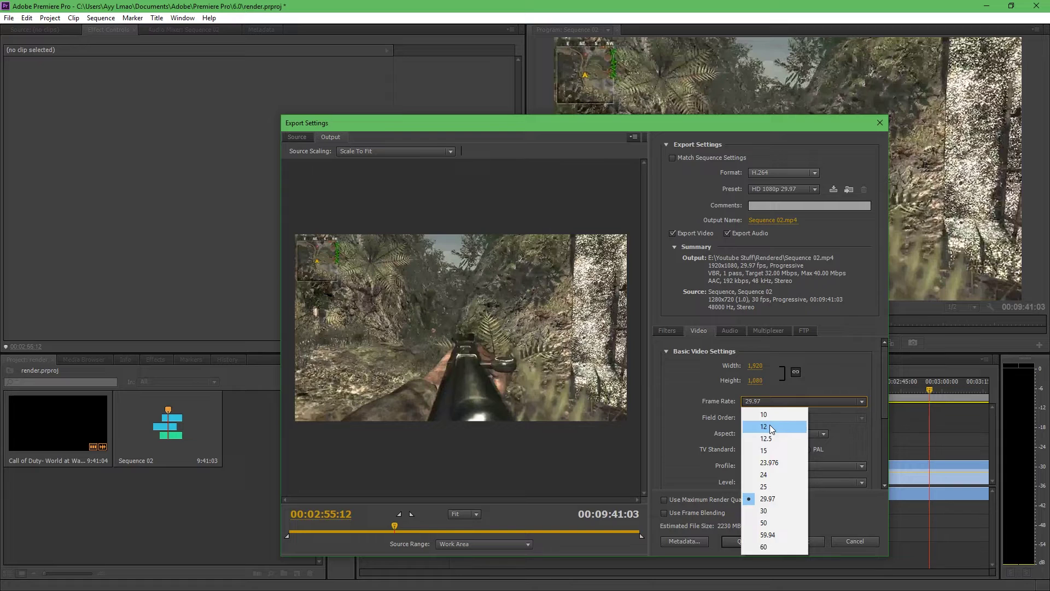
click(771, 548)
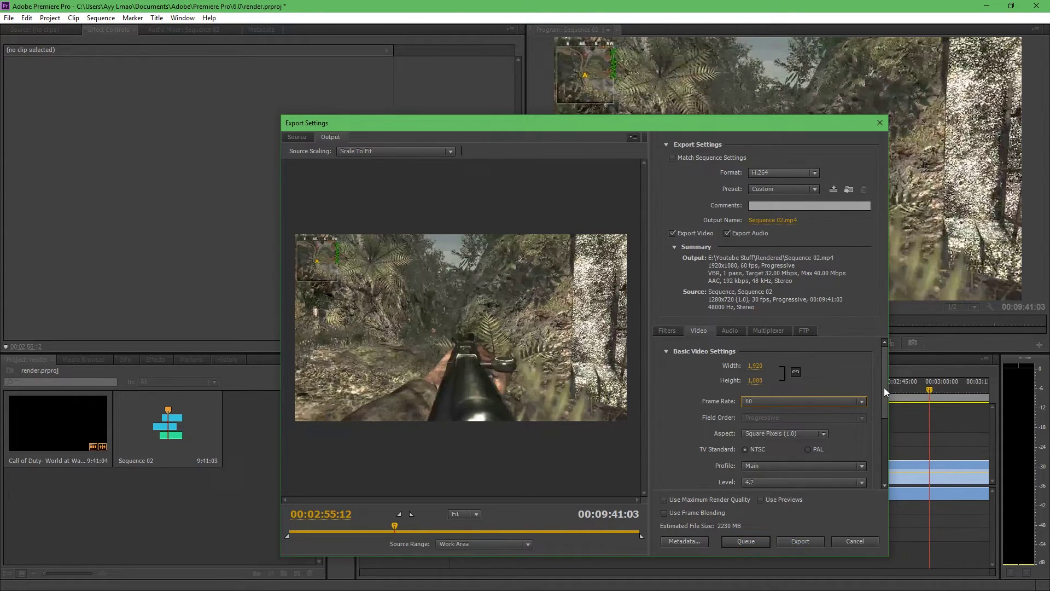
drag(884, 387, 876, 453)
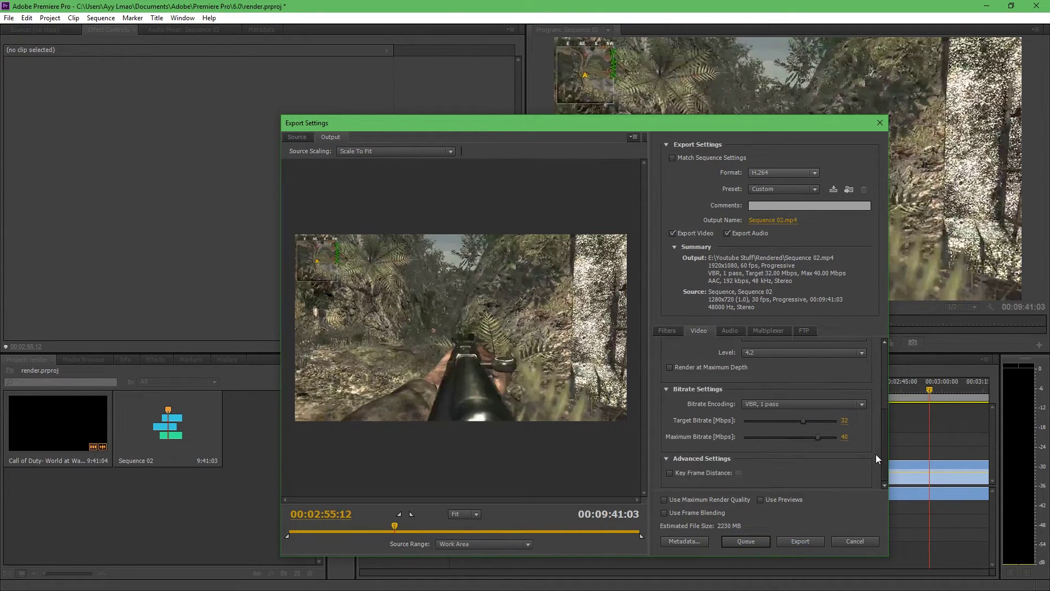
click(726, 369)
drag(844, 420, 874, 421)
click(738, 500)
Save the export settings as preset 'youtube' and rename the output file to test.mp4
click(833, 190)
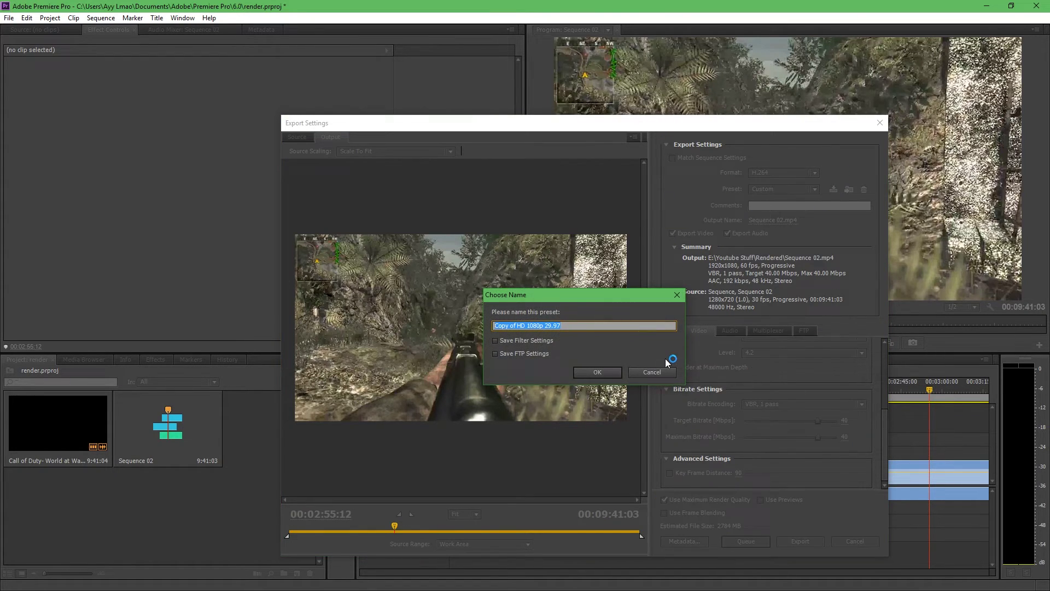
text(youtube)
click(600, 373)
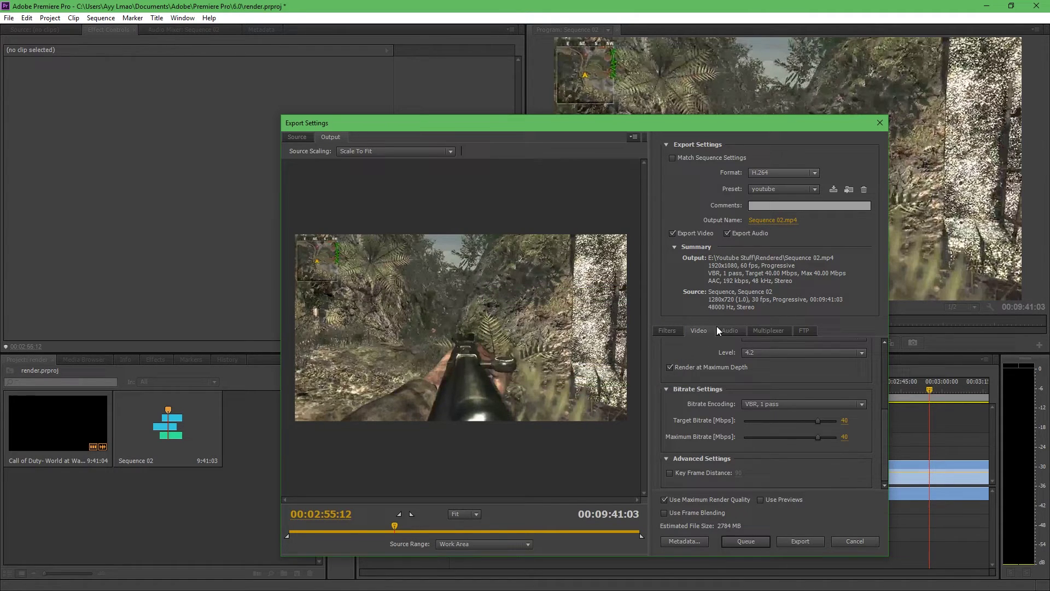
click(787, 189)
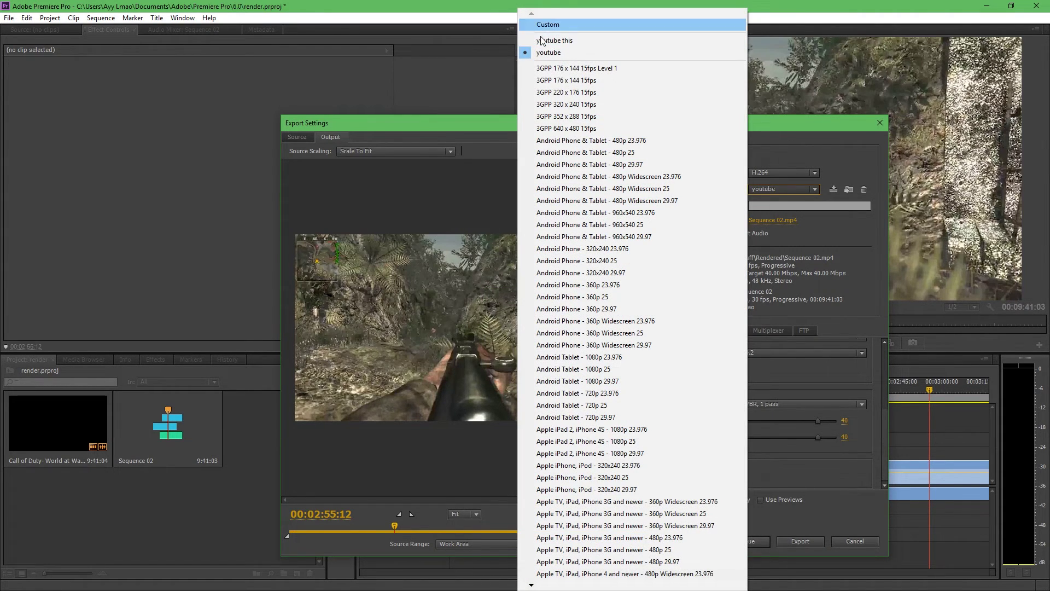
click(557, 50)
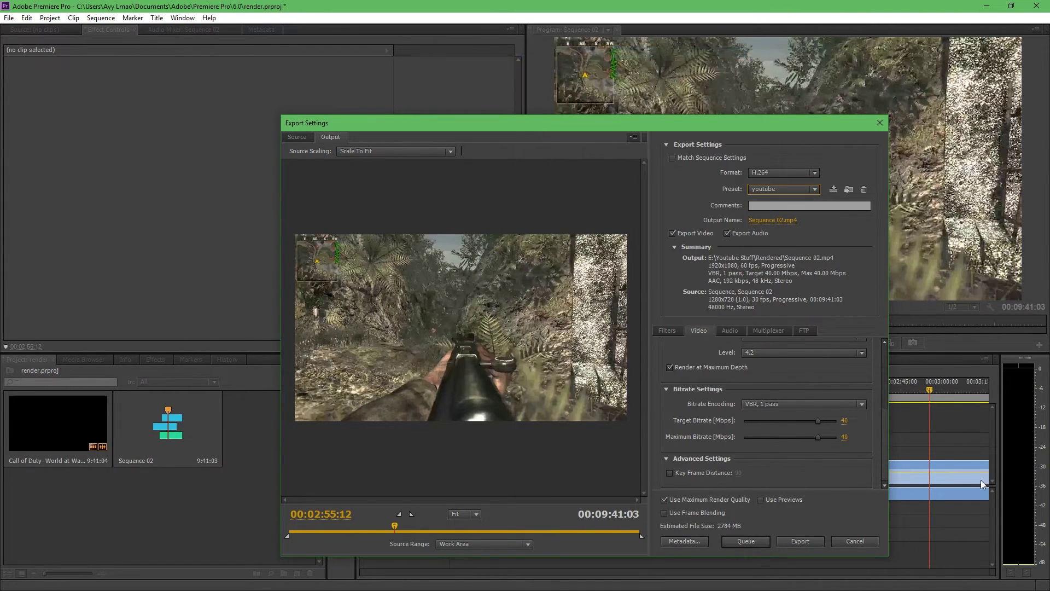
click(779, 220)
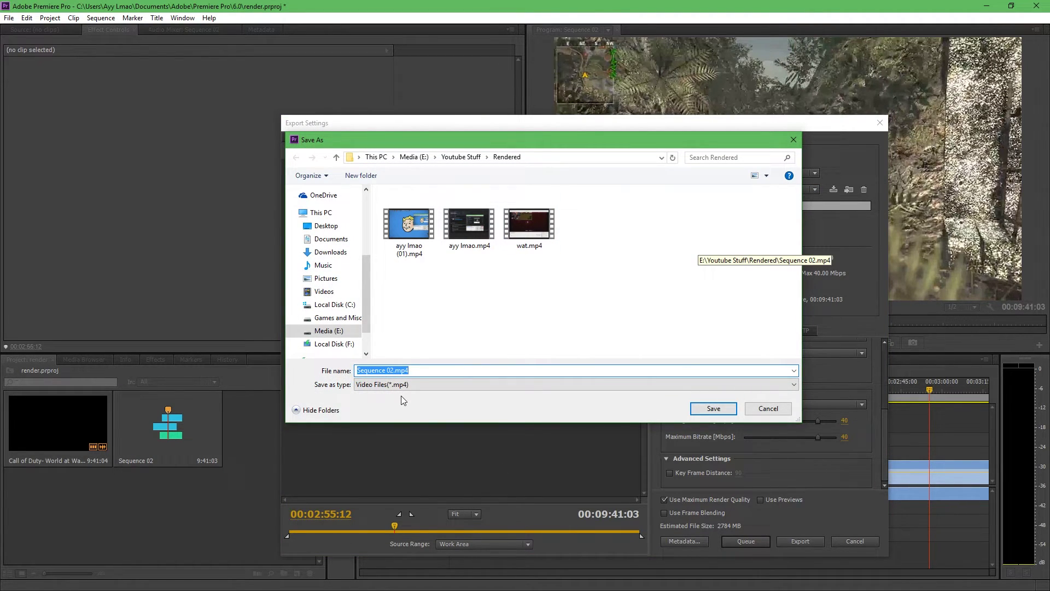
text(test)
key(Return)
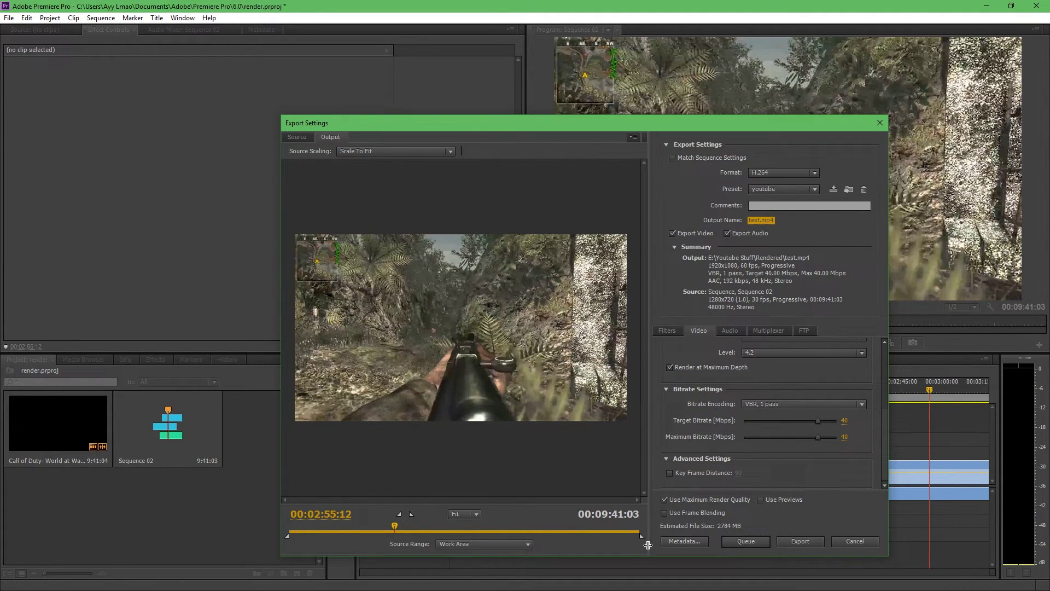
Export Sequence 02 to test.mp4 and let encoding run to 99%
click(802, 541)
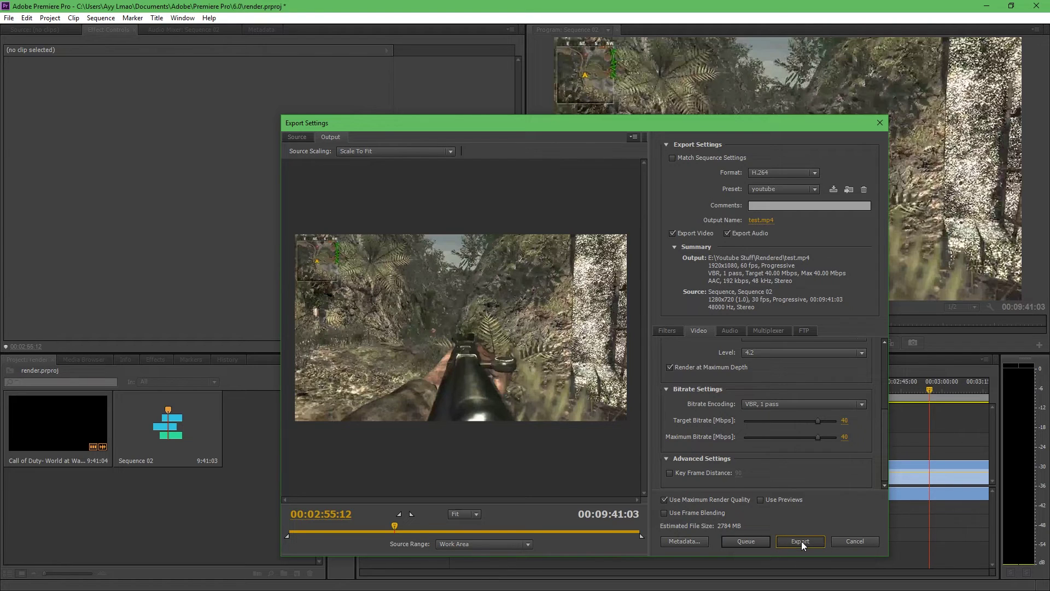